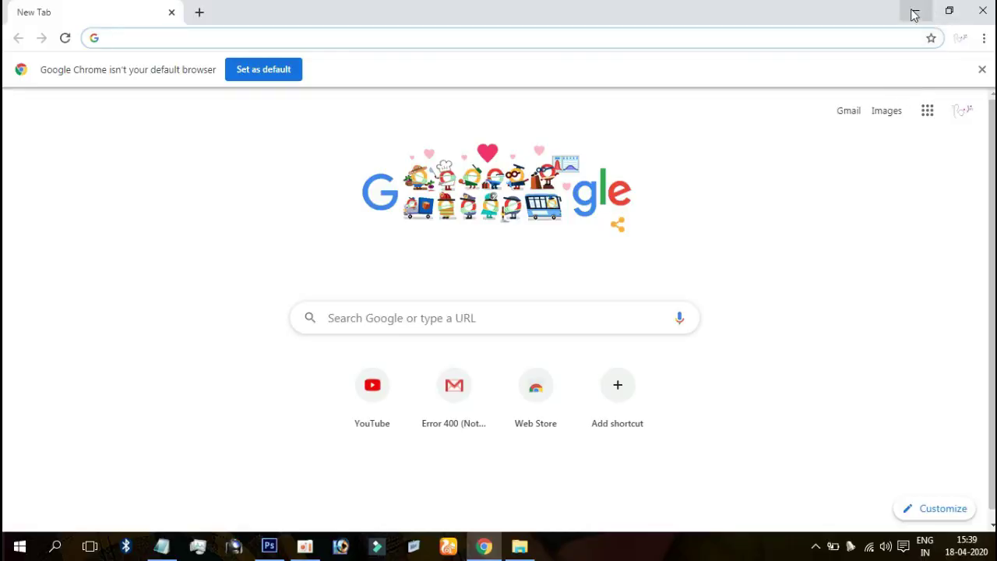
Load the pasted Google Drive link to all brushes.rar, then minimize Chrome
click(479, 319)
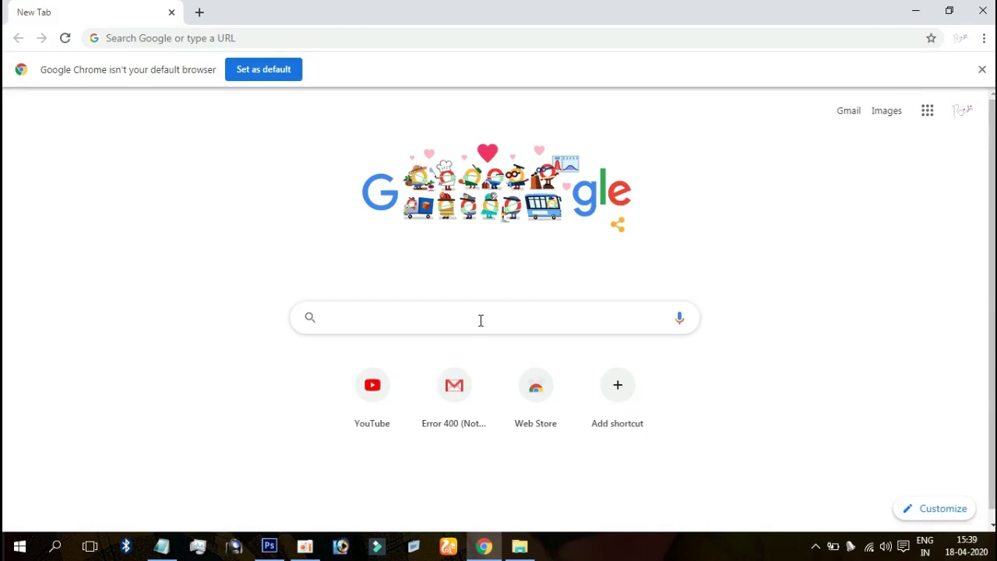
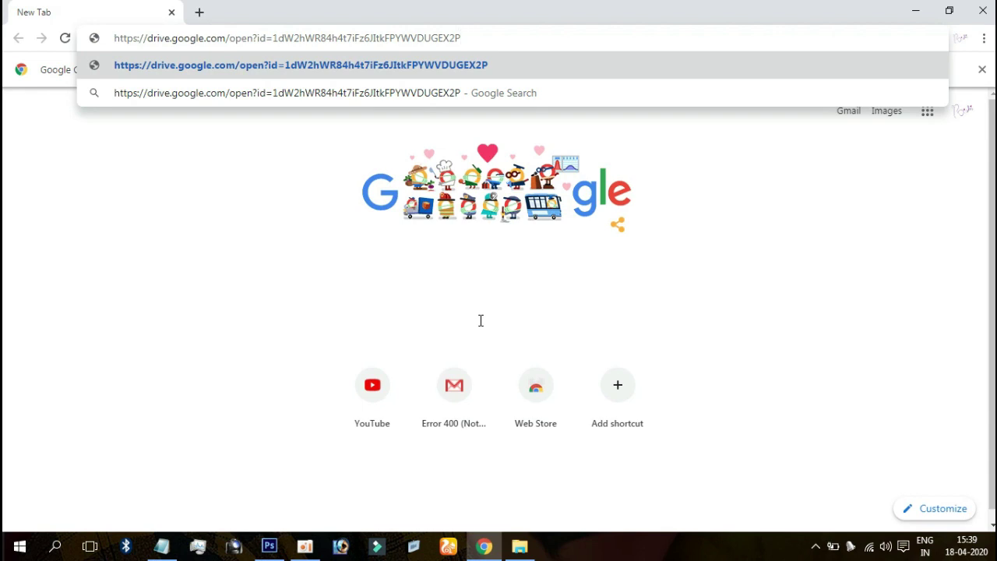
key(Return)
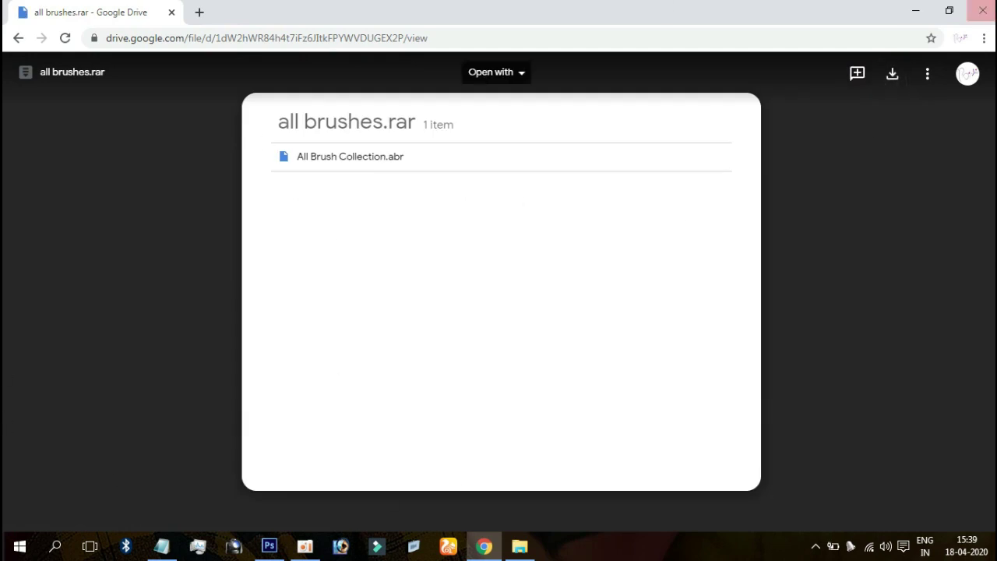
click(911, 21)
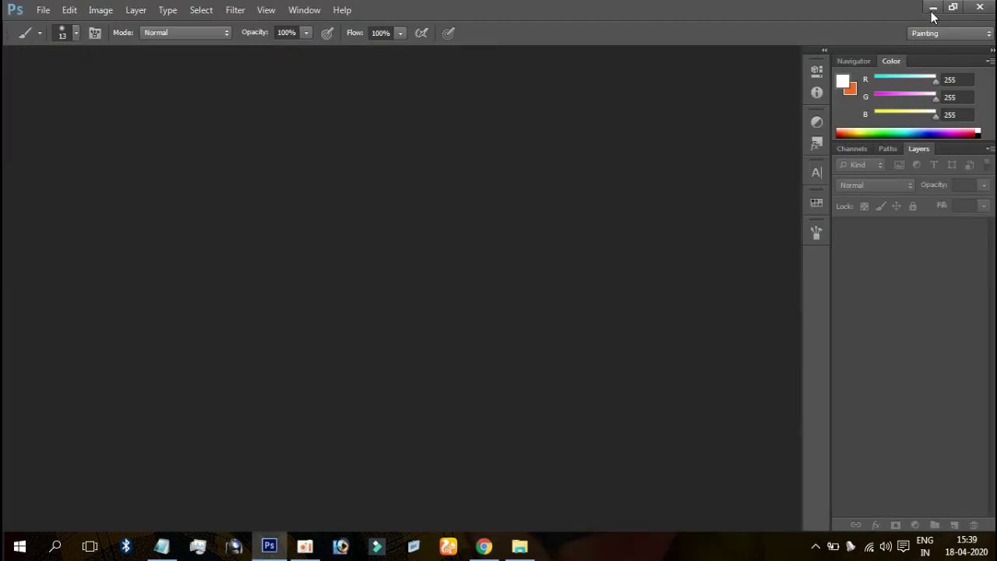
Open the Brush panel, glance at its options menu, and collapse it again
click(928, 8)
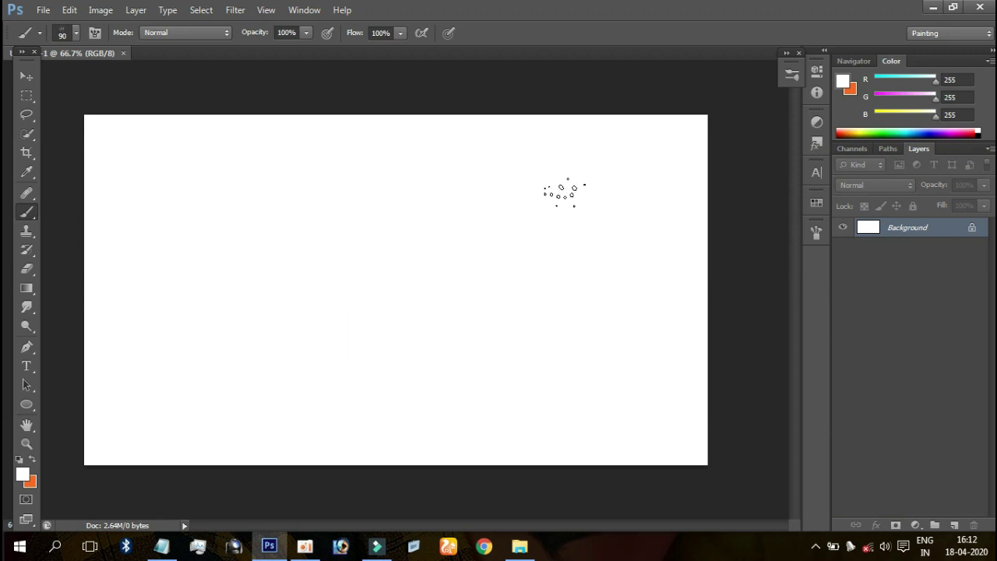
click(818, 233)
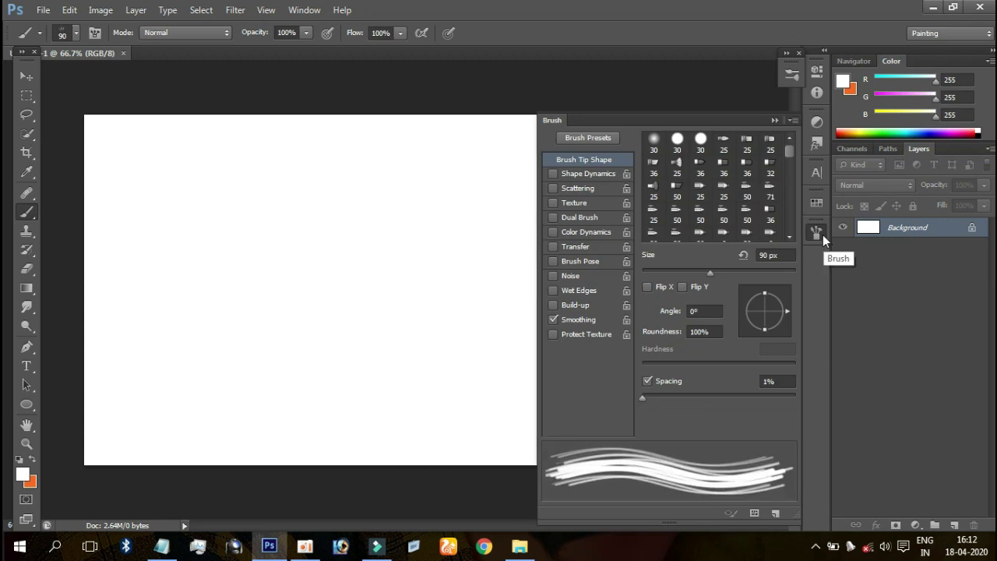
click(792, 119)
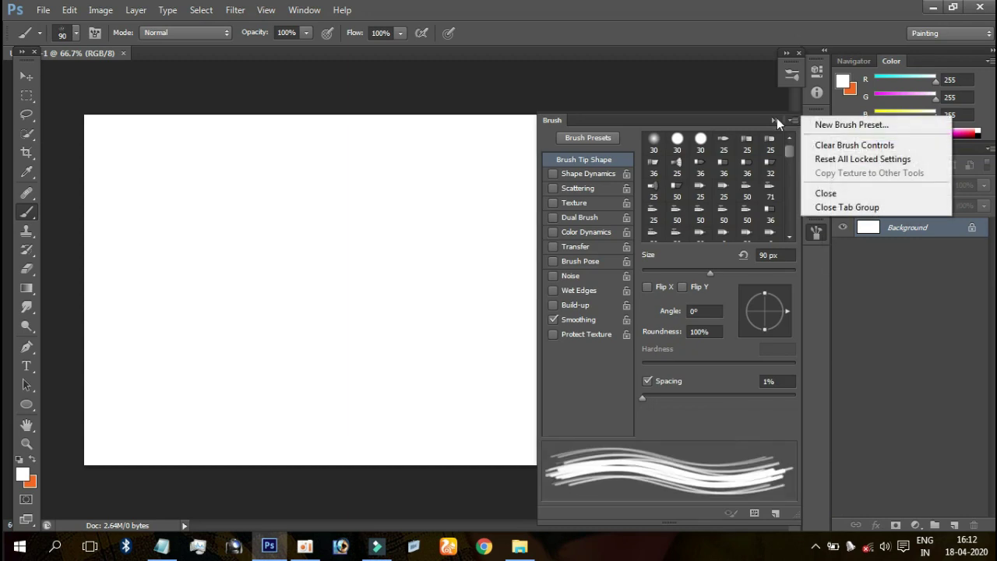
click(785, 118)
click(773, 117)
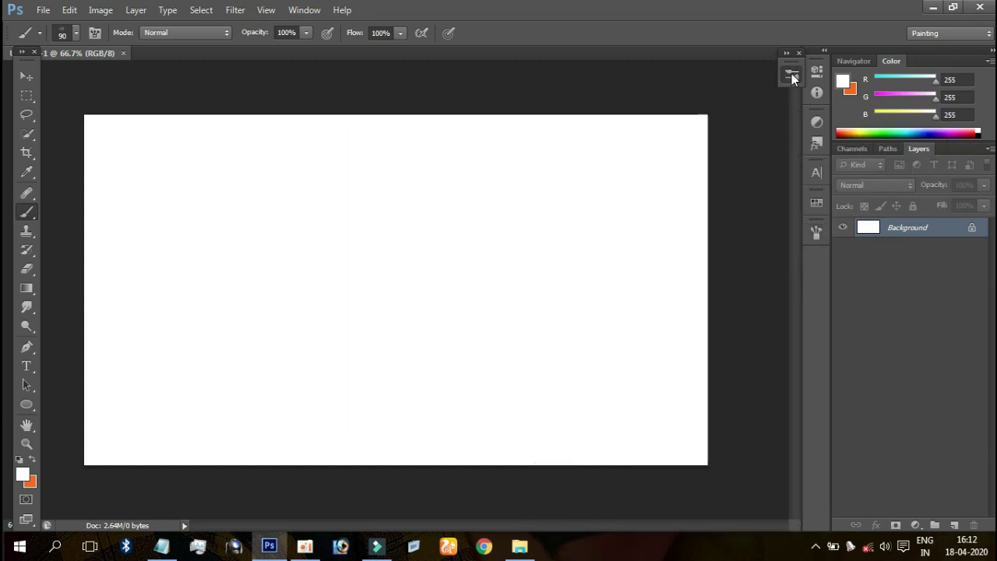
Reset Brush Presets to the default brushes, confirming the replacement, then minimize Photoshop
click(791, 74)
click(767, 65)
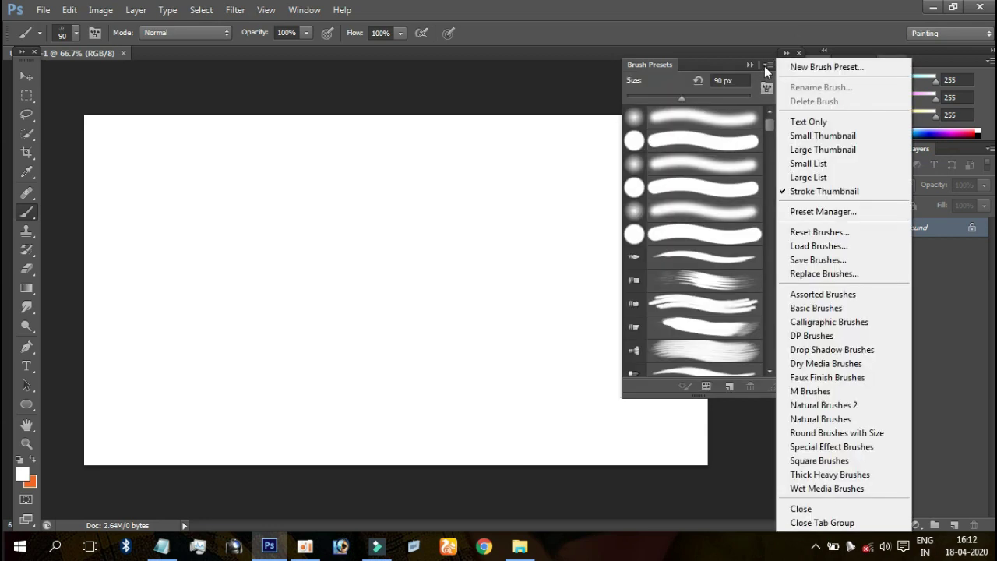
click(816, 234)
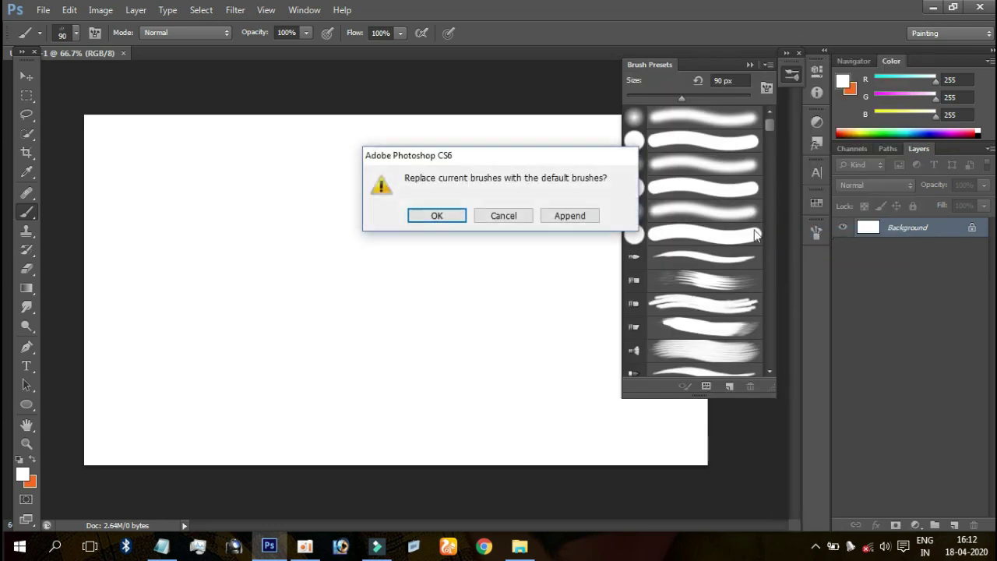
click(455, 217)
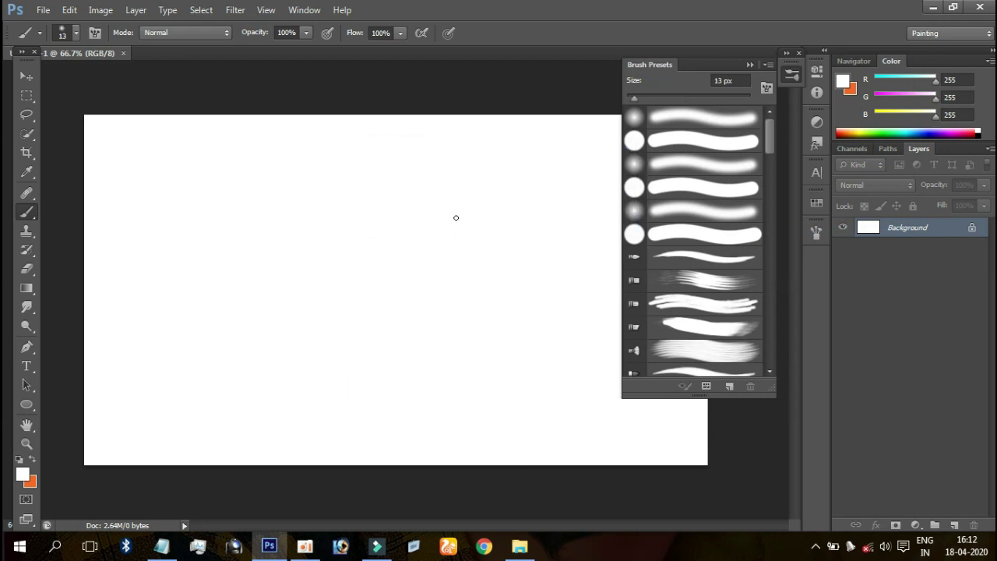
mouse_move(776, 145)
mouse_down()
mouse_move(766, 373)
mouse_move(771, 132)
mouse_up()
click(748, 65)
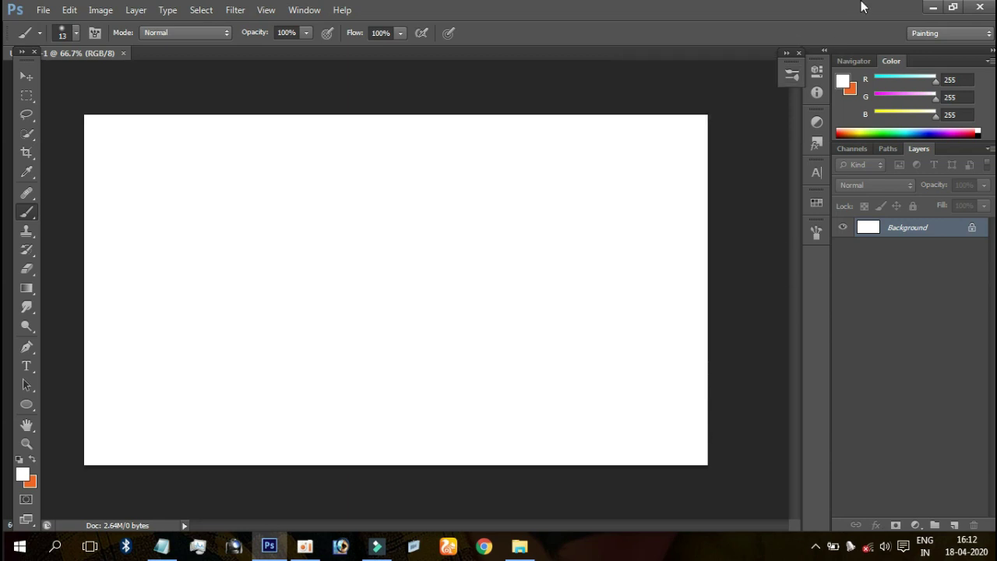
click(932, 8)
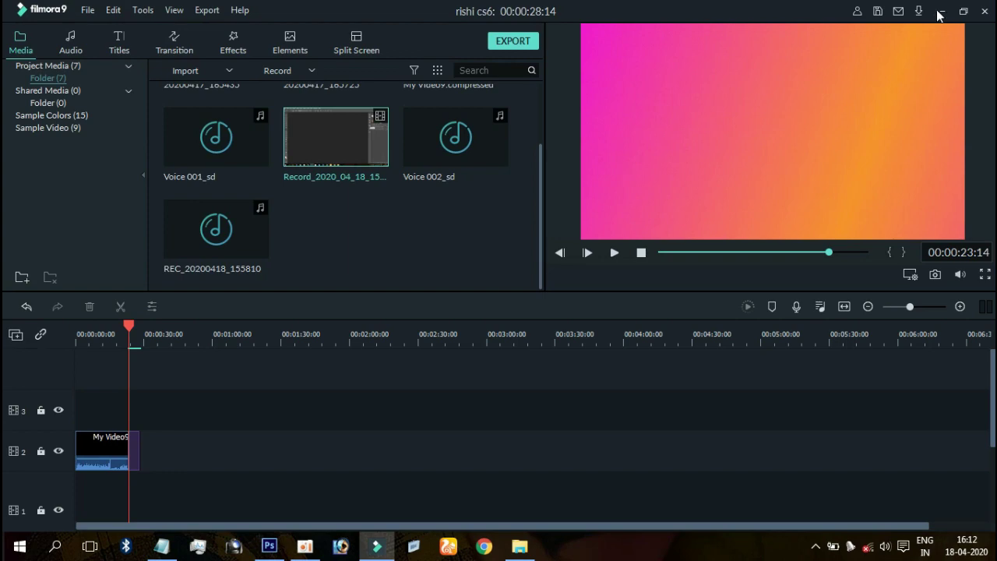
Minimize the video editor, refresh the desktop, and restore File Explorer
click(940, 11)
click(909, 9)
right_click(471, 275)
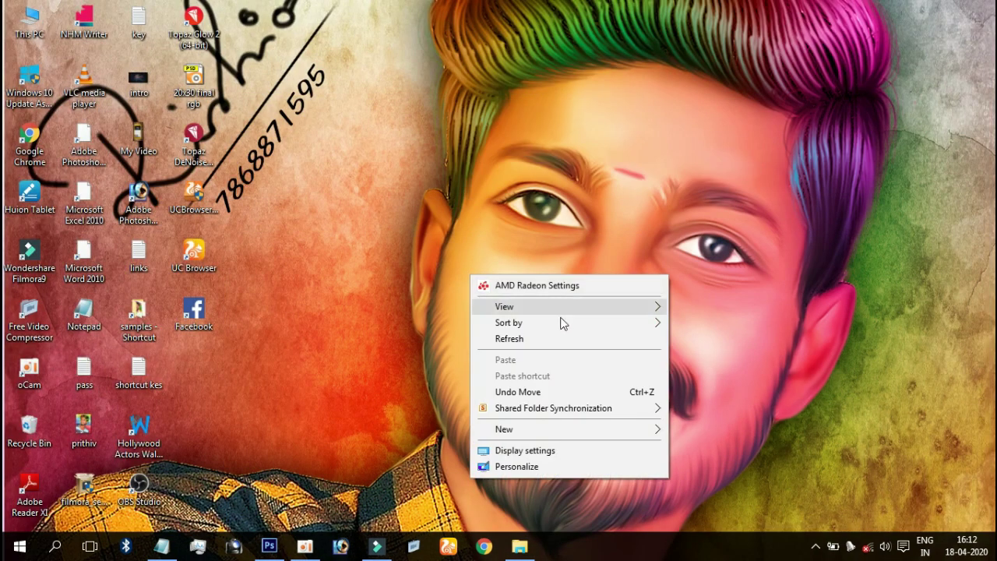
click(508, 339)
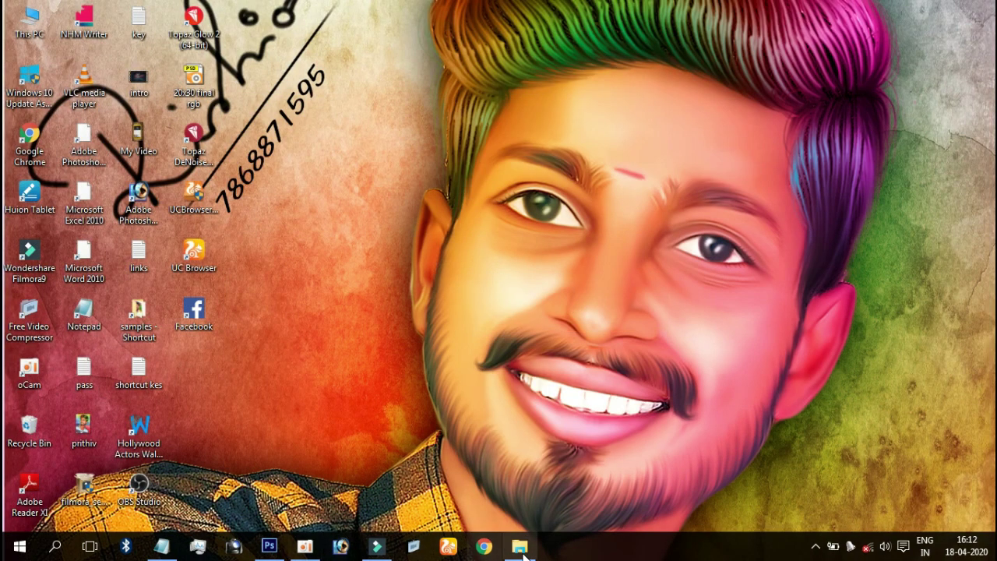
click(520, 547)
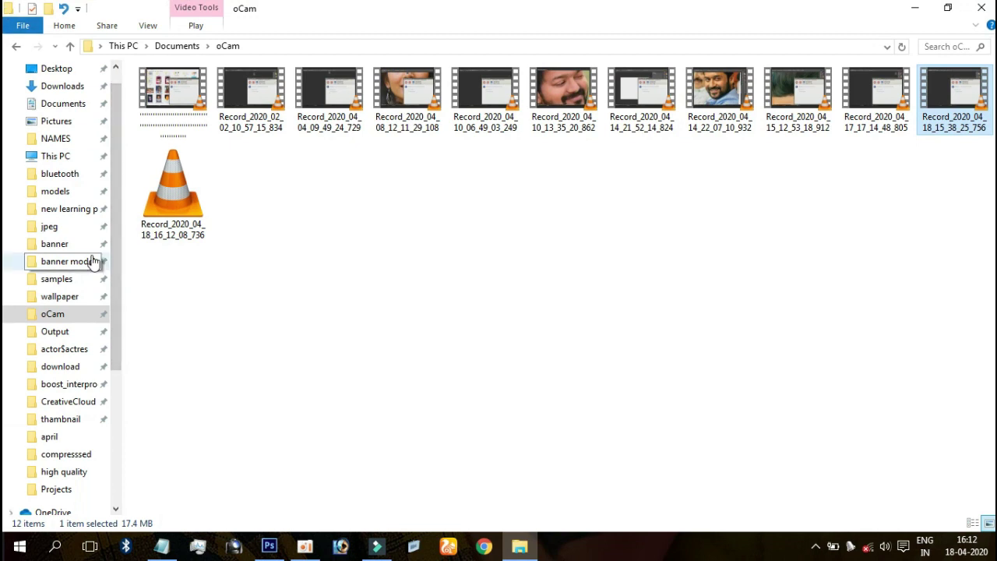
Find All Brush Collection.abr in D:\soft\all brushes, then return to Photoshop
click(177, 46)
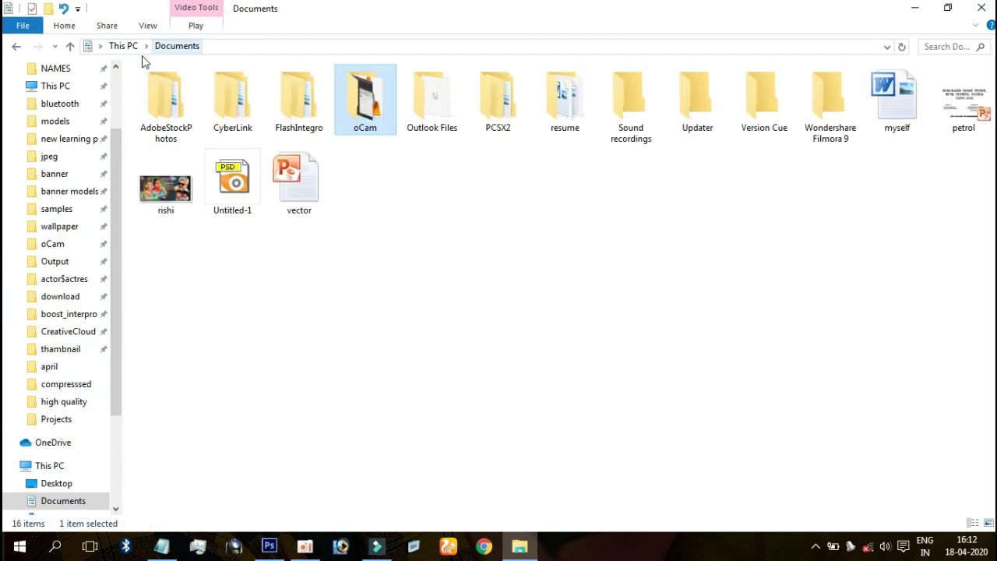
double_click(381, 128)
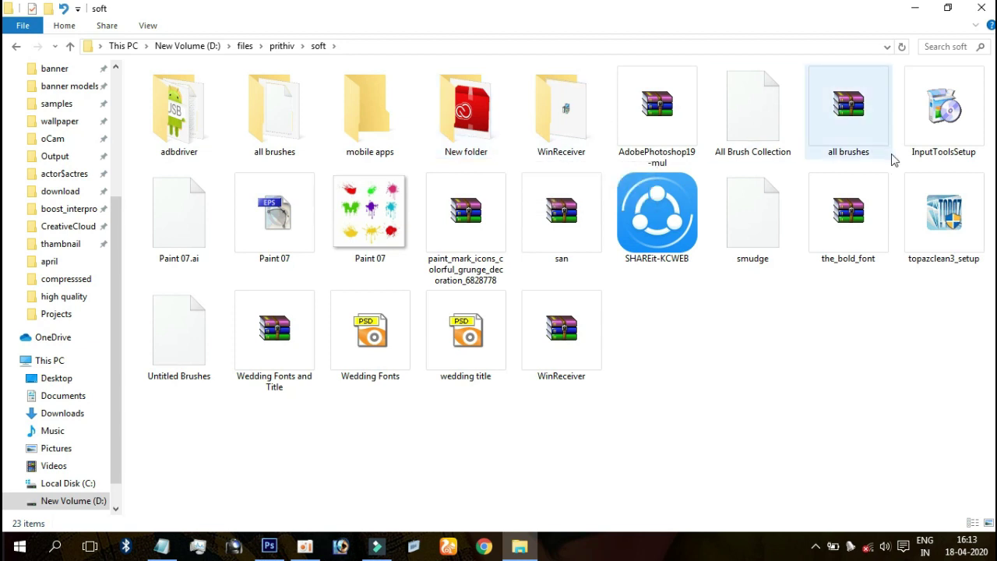
click(851, 105)
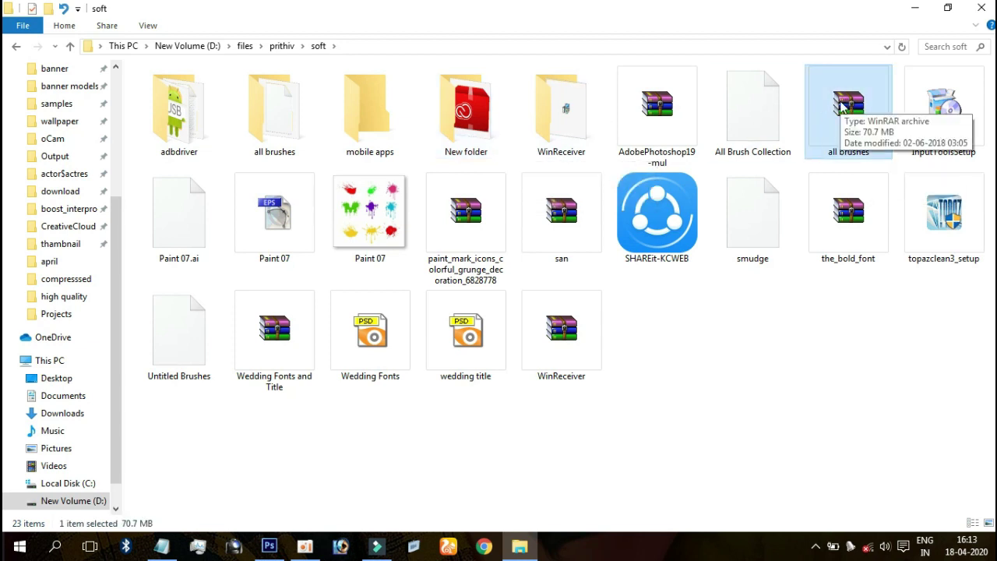
double_click(266, 123)
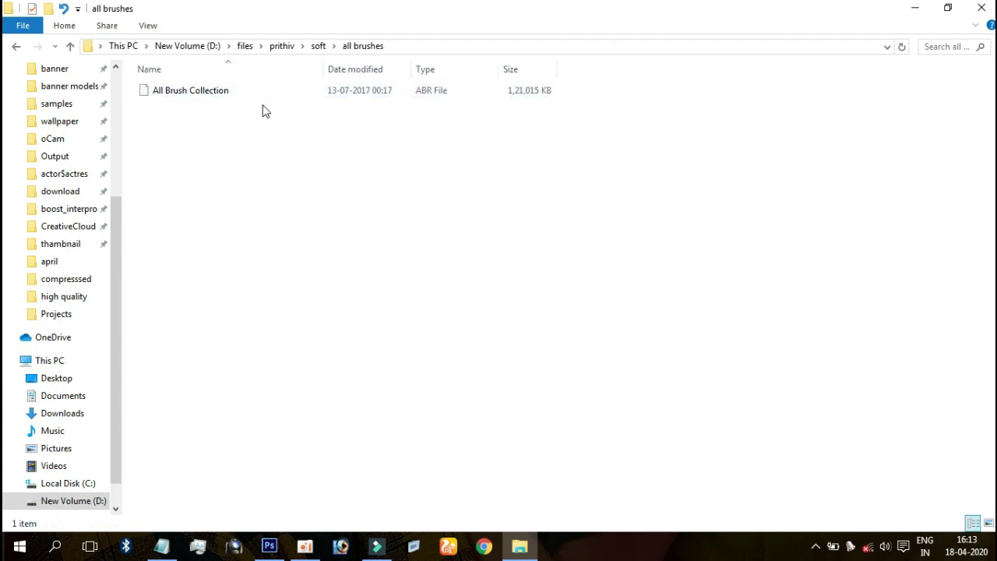
click(317, 46)
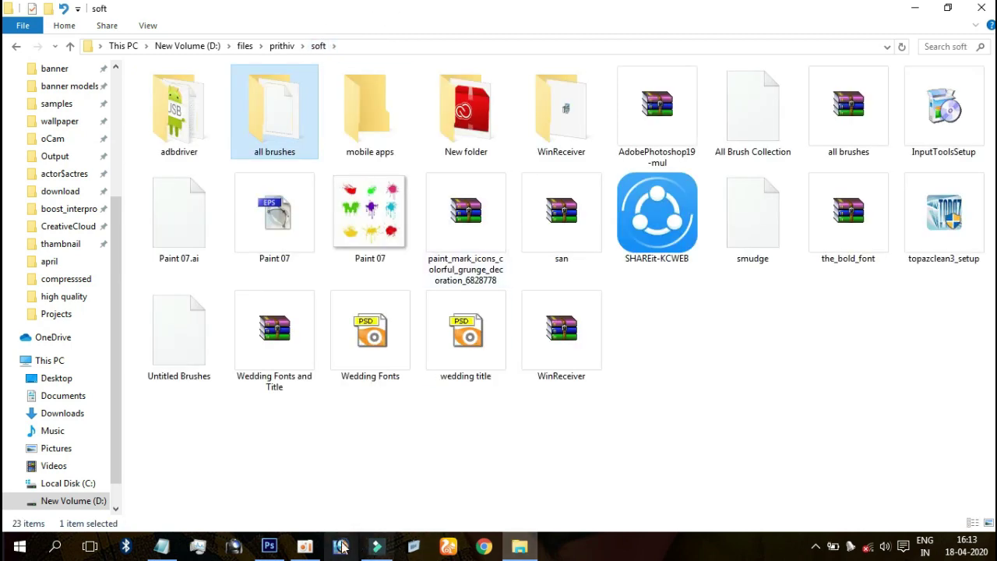
click(270, 546)
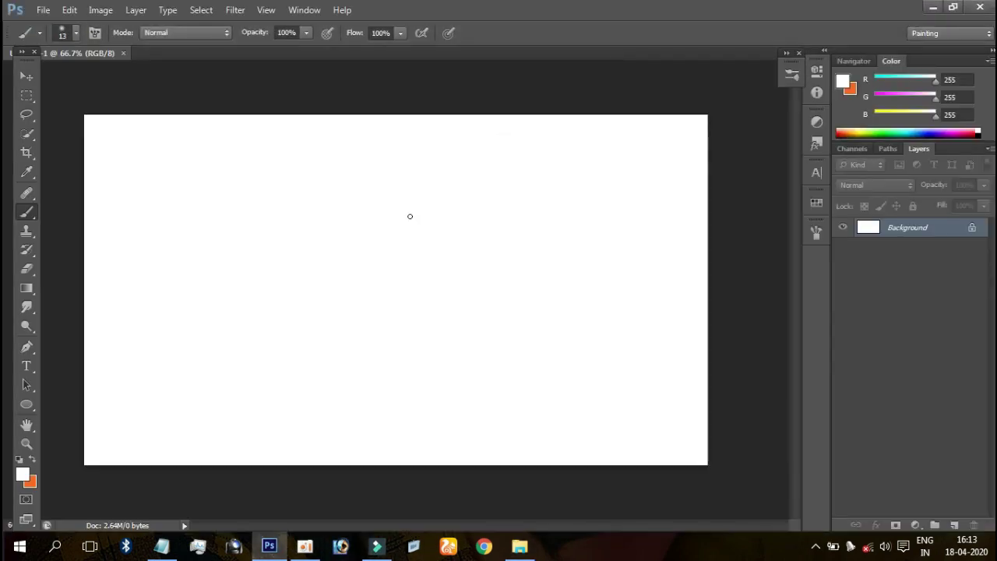
Show the Brush Presets panel from the Window menu
click(818, 232)
click(818, 233)
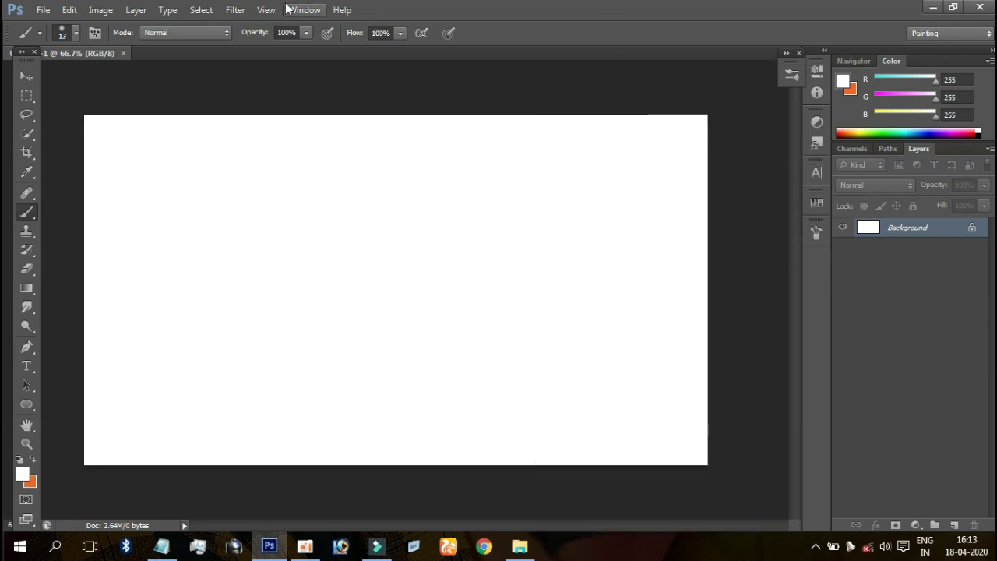
click(288, 10)
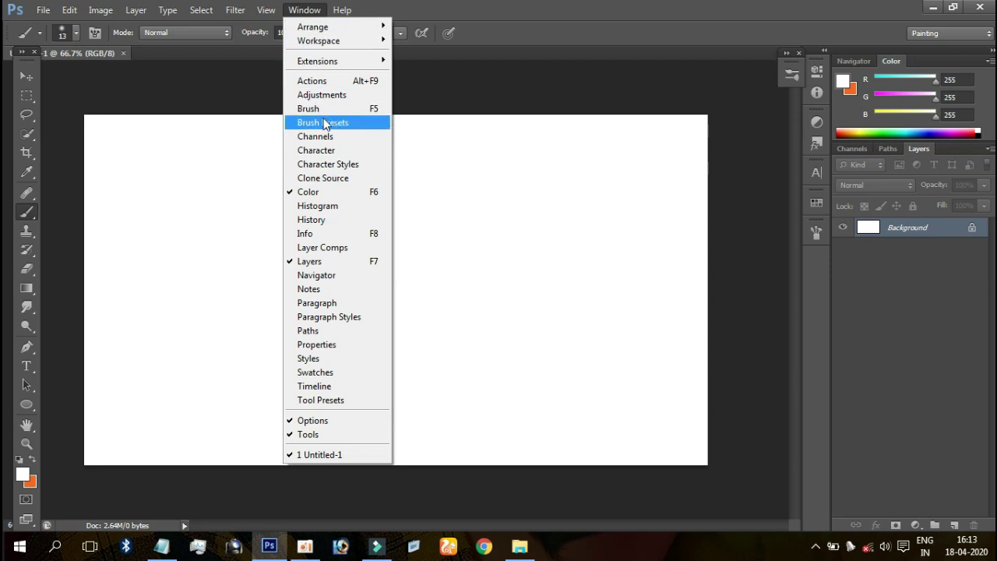
click(324, 122)
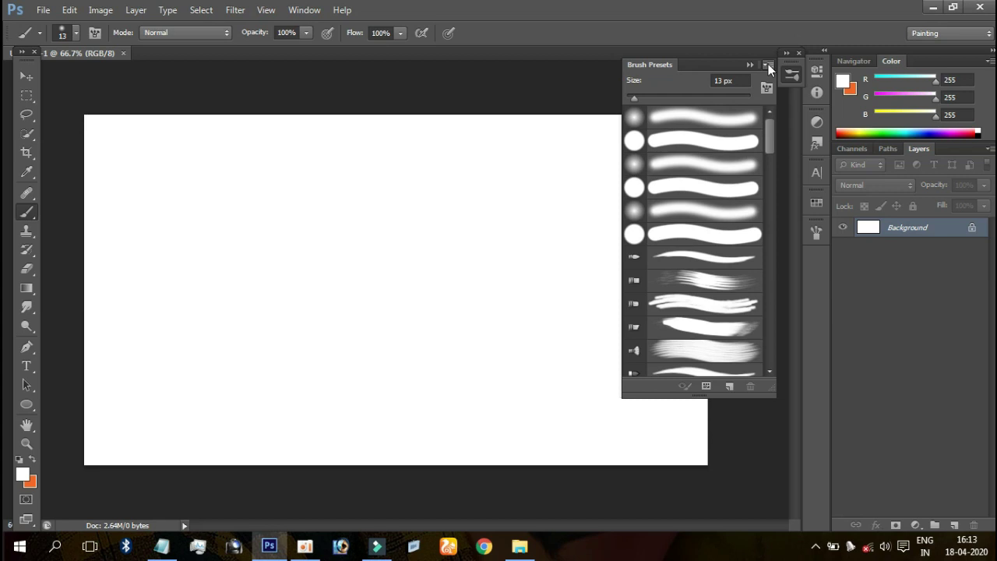
Load Brushes from the soft\all brushes folder, choosing All Brush Collection
click(767, 66)
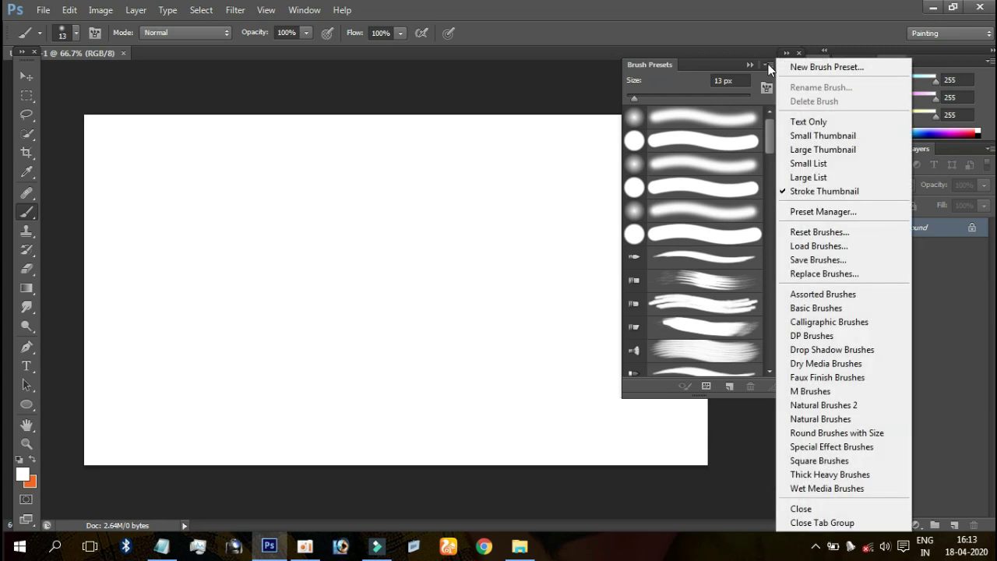
click(814, 248)
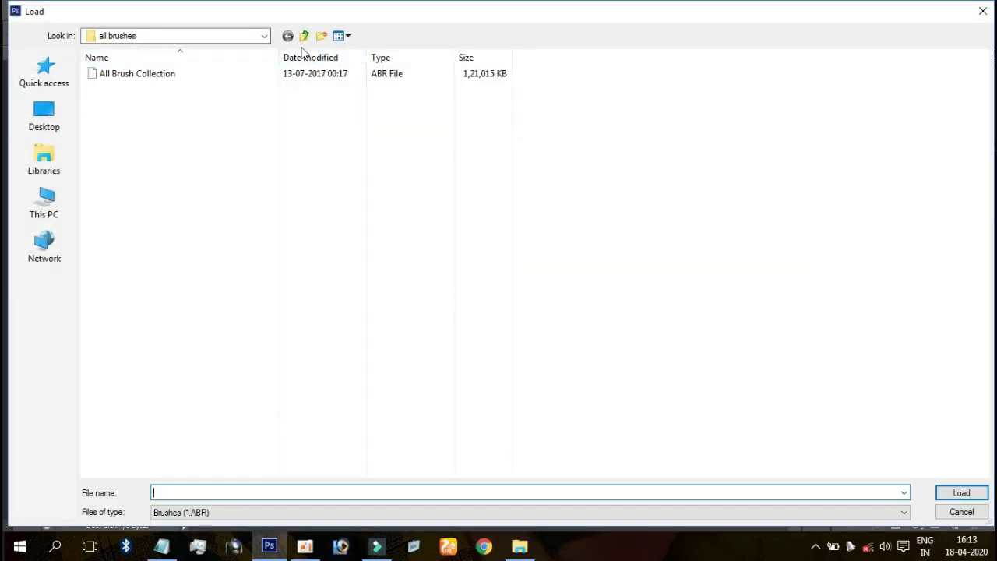
click(302, 37)
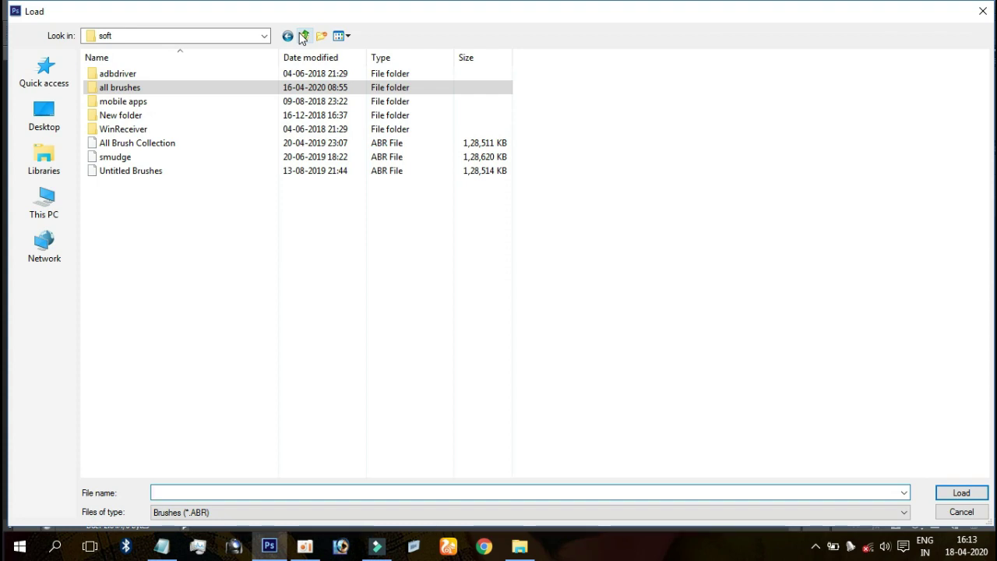
double_click(238, 87)
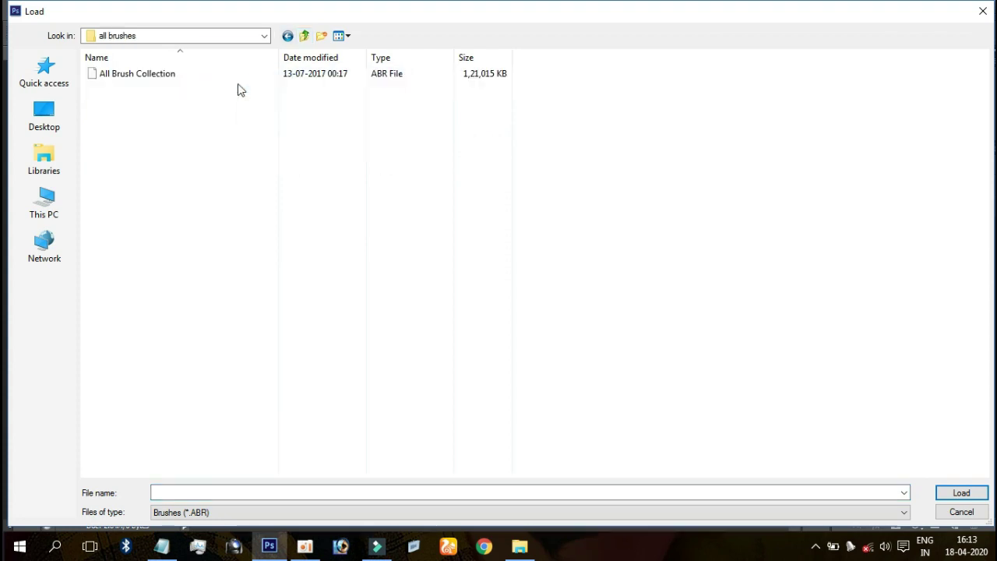
double_click(138, 74)
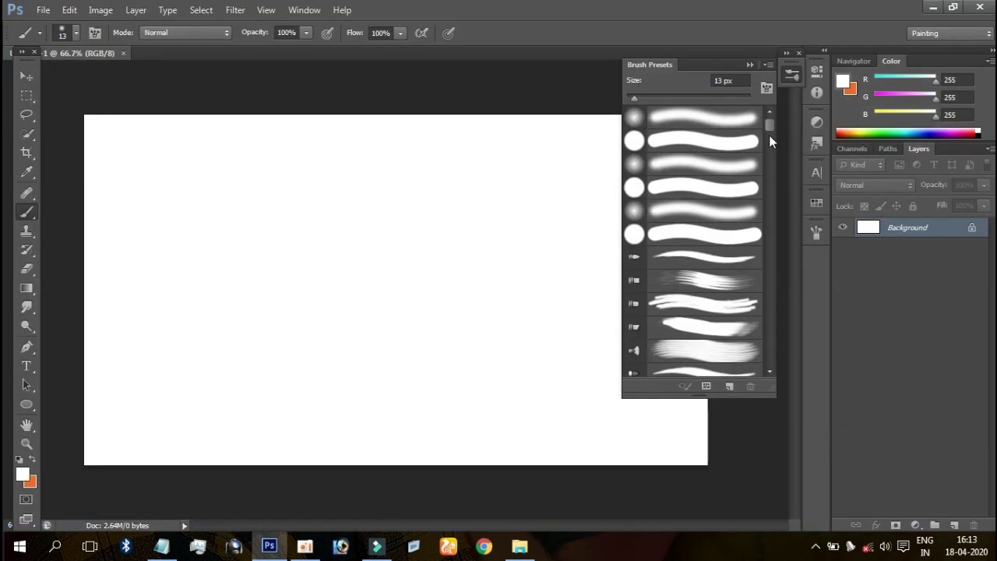
Scroll through the Brush Presets list to view the newly loaded numbered brushes
scroll(768, 129, down, 3)
scroll(769, 155, down, 2)
scroll(771, 202, down, 3)
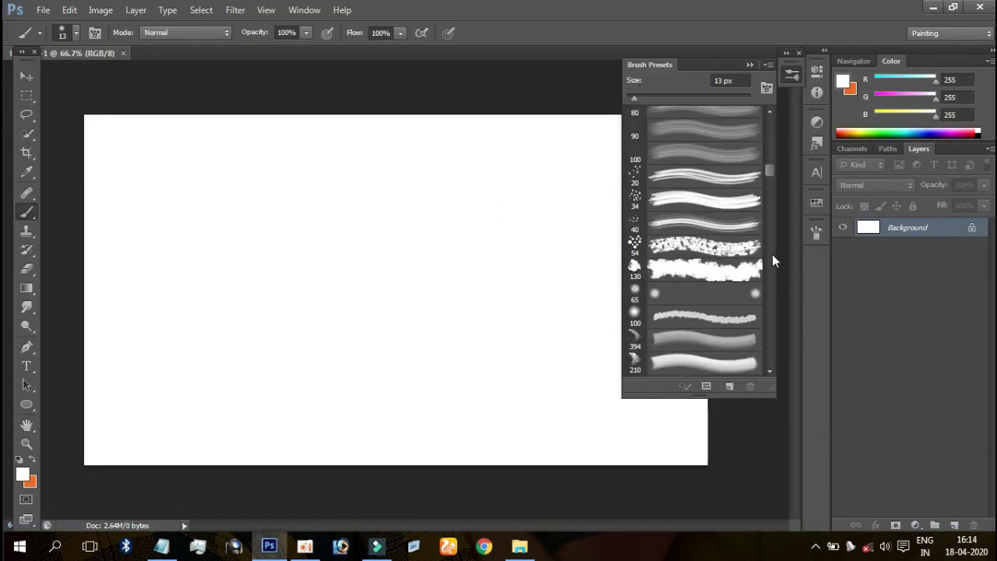
scroll(772, 254, down, 3)
drag(768, 181, 774, 298)
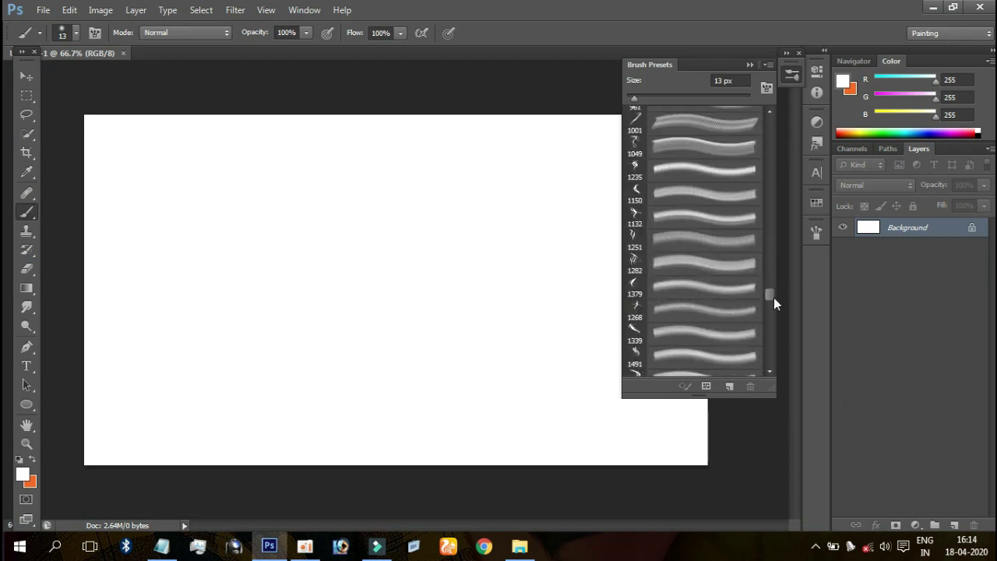
Browse the loaded tips in the Brush panel's tip grid, then collapse it
click(749, 65)
click(816, 232)
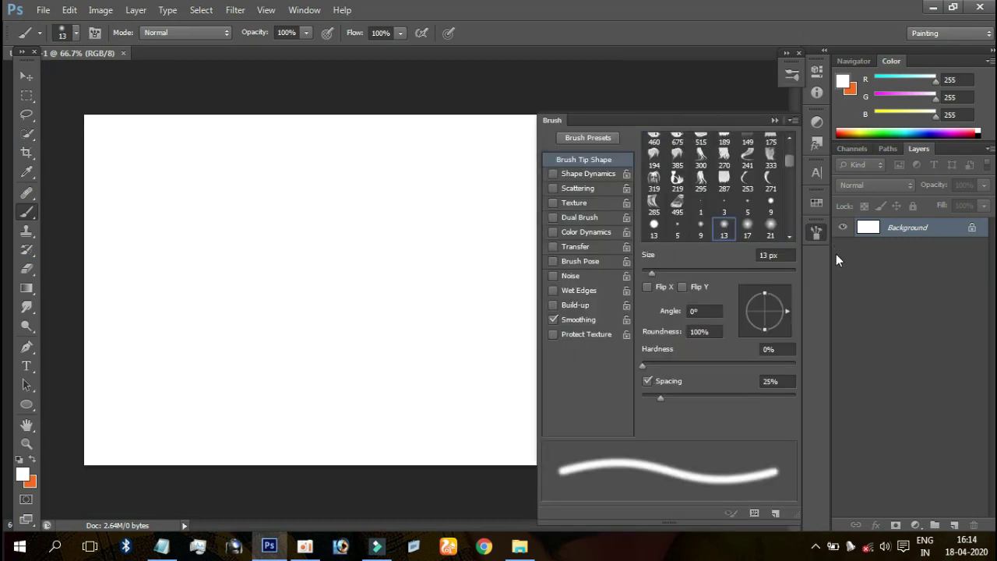
drag(788, 162, 792, 172)
mouse_move(792, 187)
mouse_down()
mouse_move(792, 165)
mouse_move(792, 226)
mouse_up()
click(775, 120)
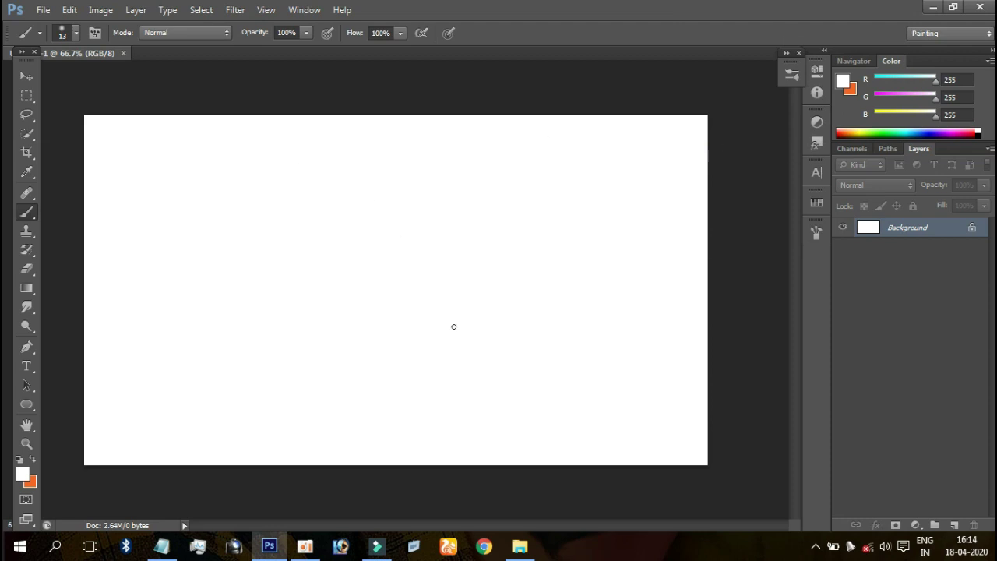
Select the Move tool and zoom the canvas to 200%
click(26, 77)
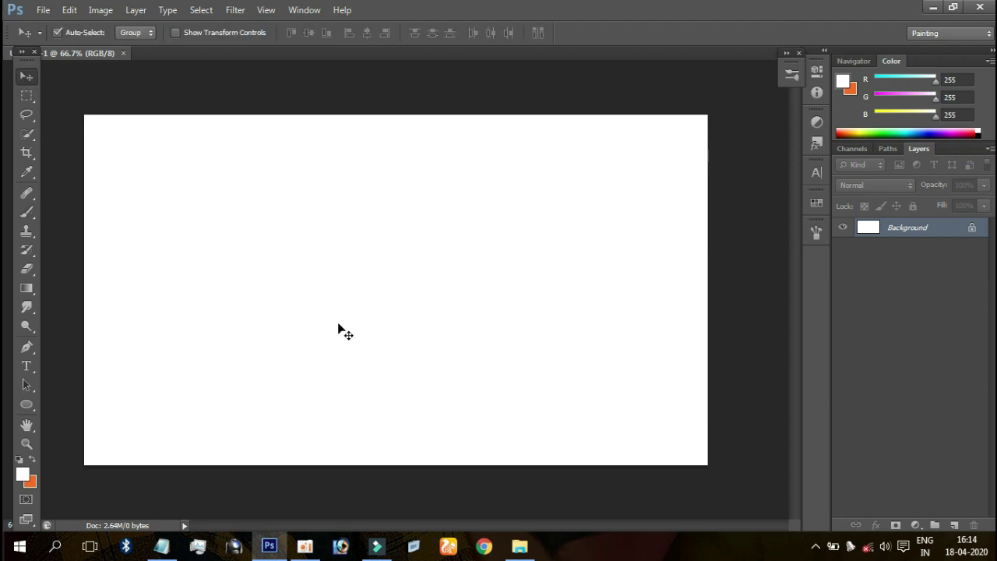
key(ctrl+plus)
key(ctrl+plus)
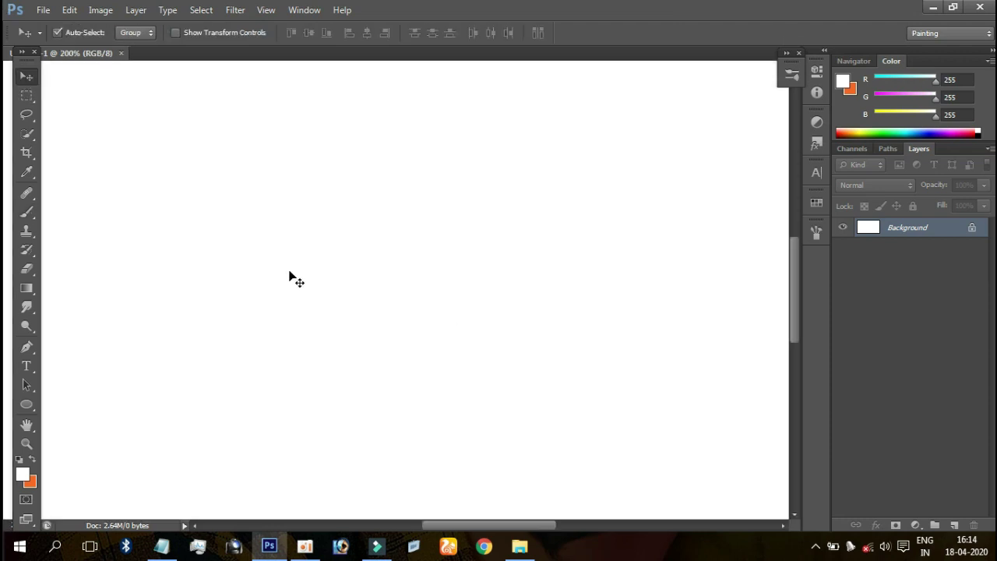
click(519, 546)
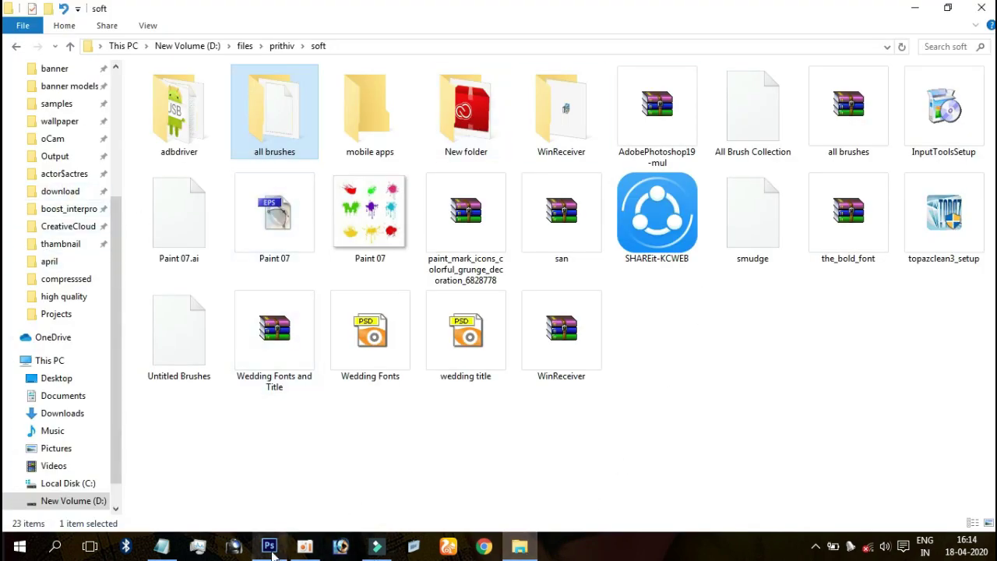
click(272, 551)
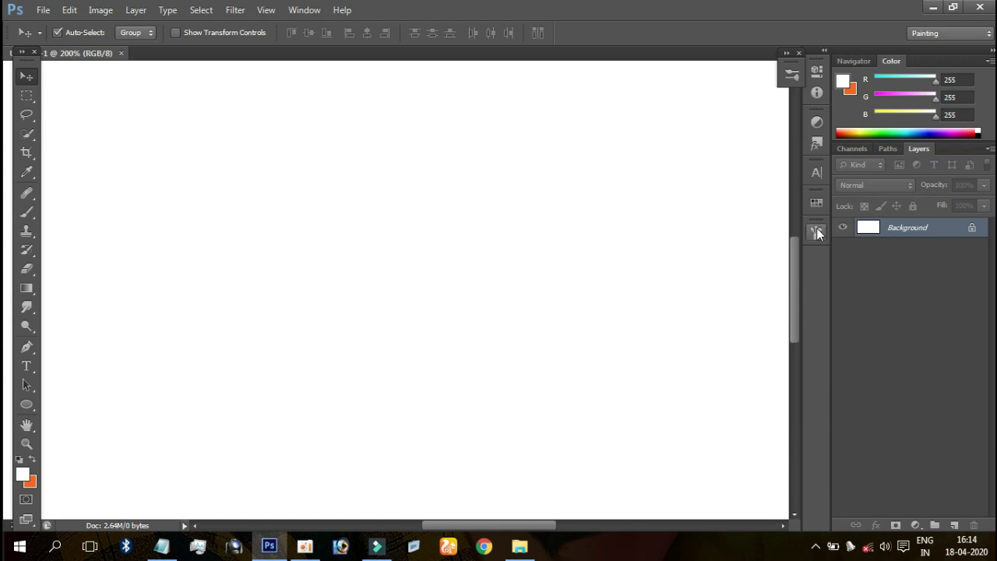
With the Smudge tool active, try the 65, 40, 28 and 11 px brush tips
click(816, 232)
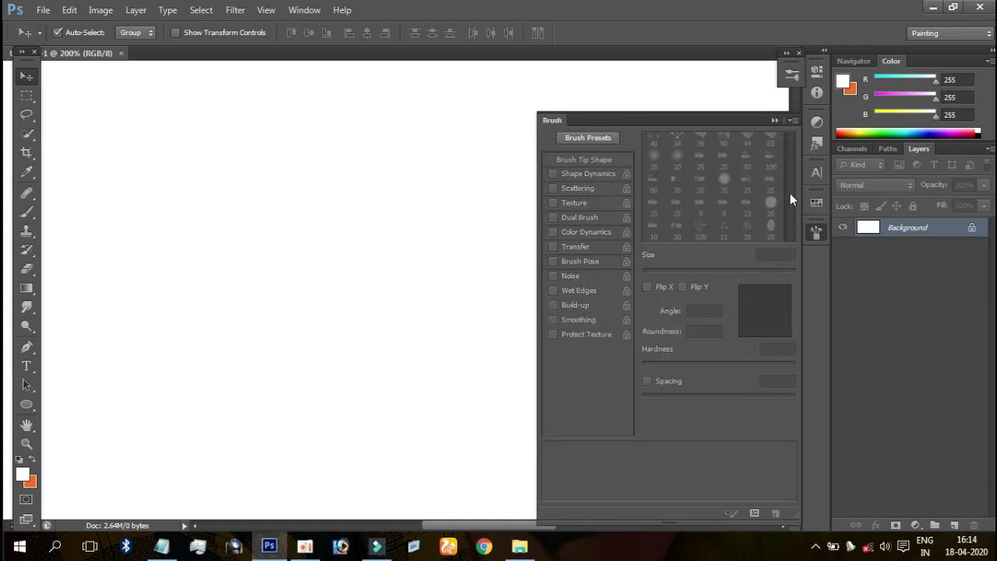
key(r)
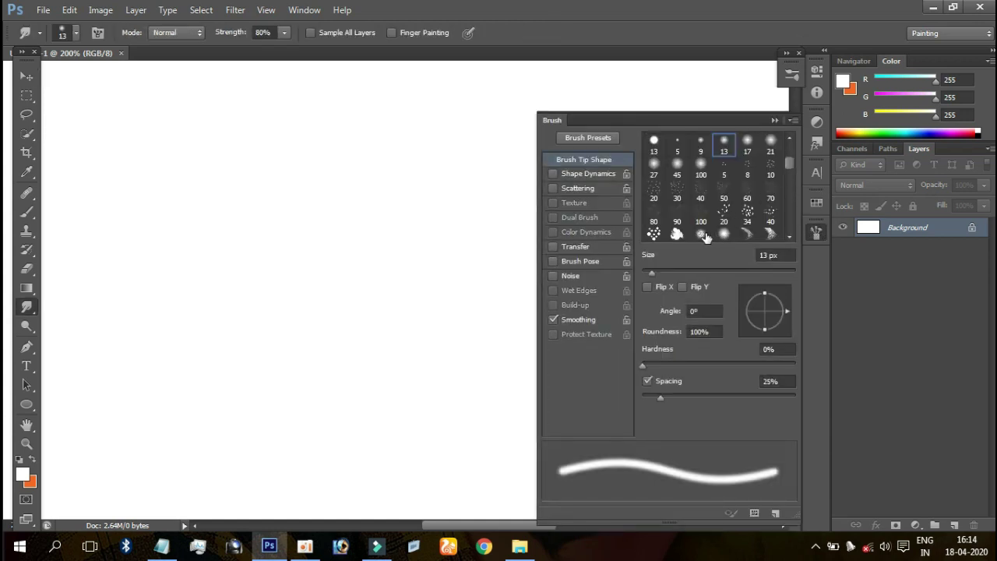
click(701, 234)
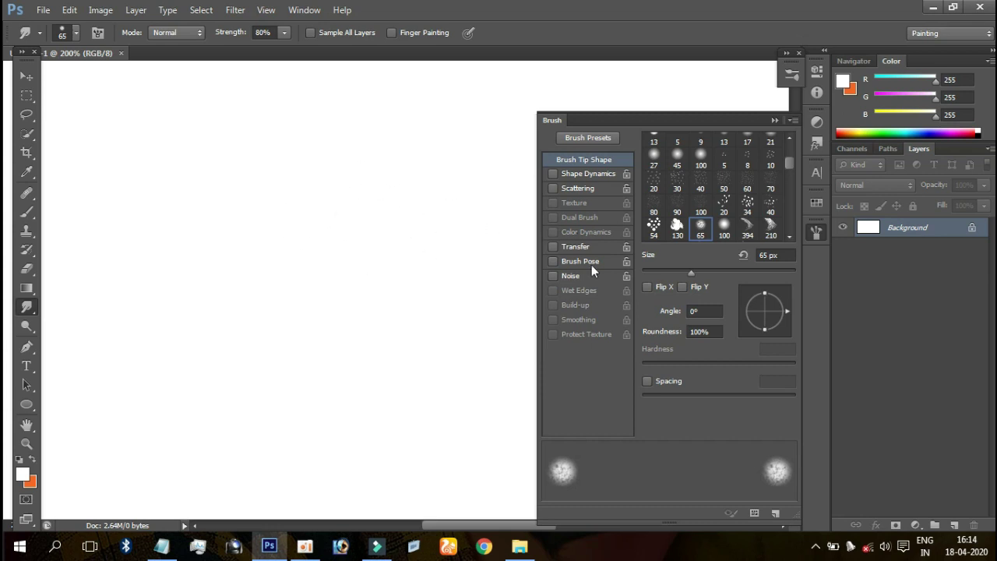
click(770, 207)
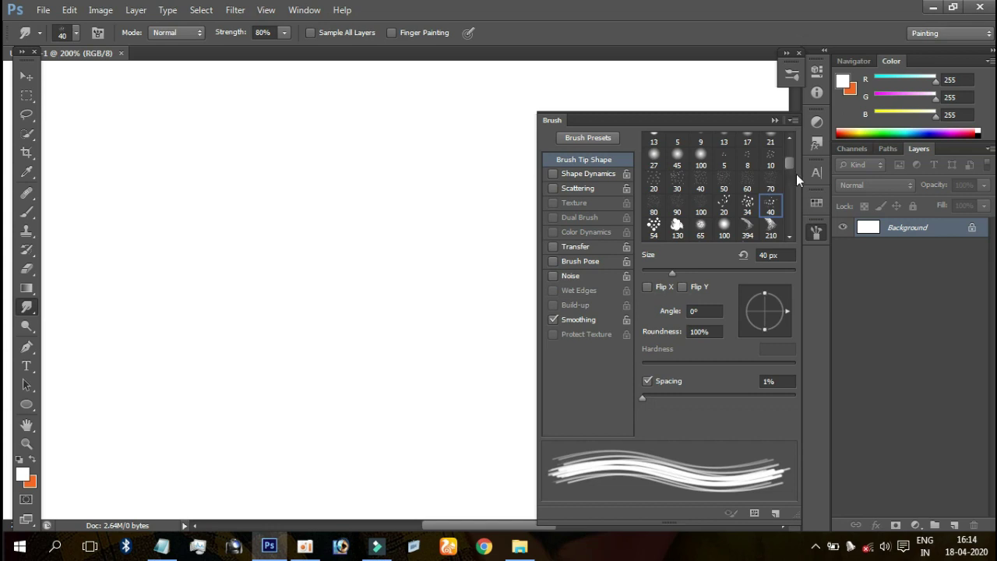
drag(788, 164, 788, 236)
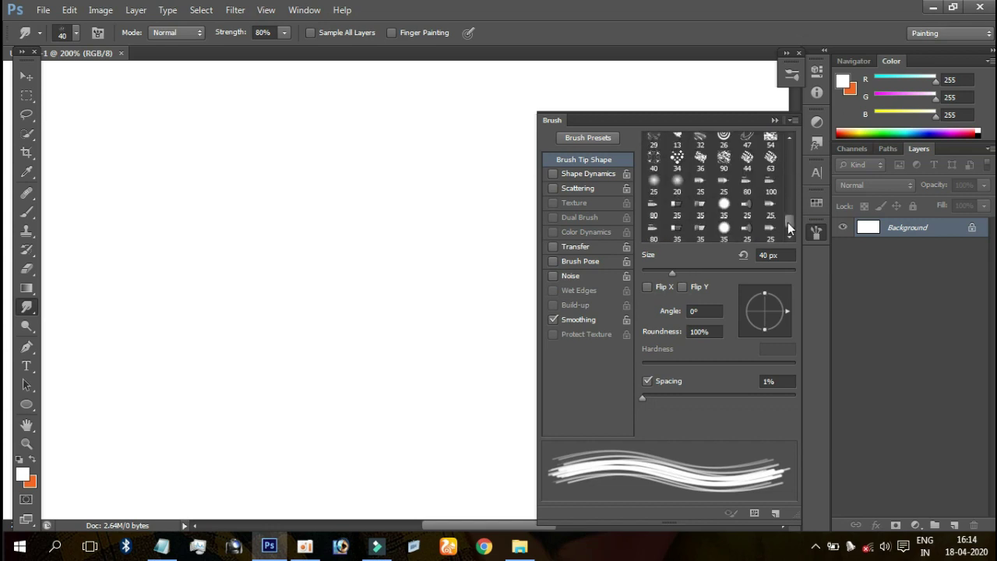
click(748, 228)
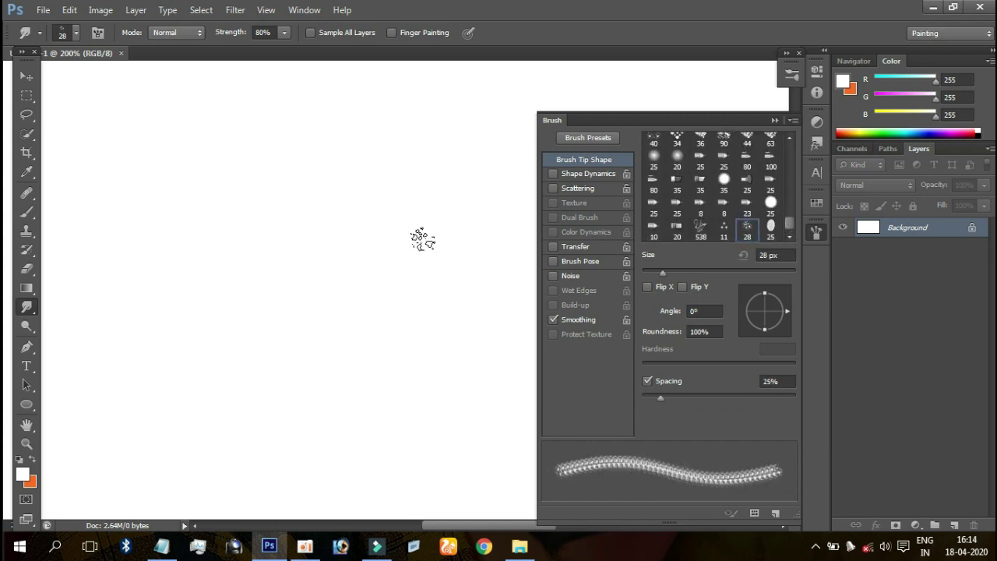
click(724, 229)
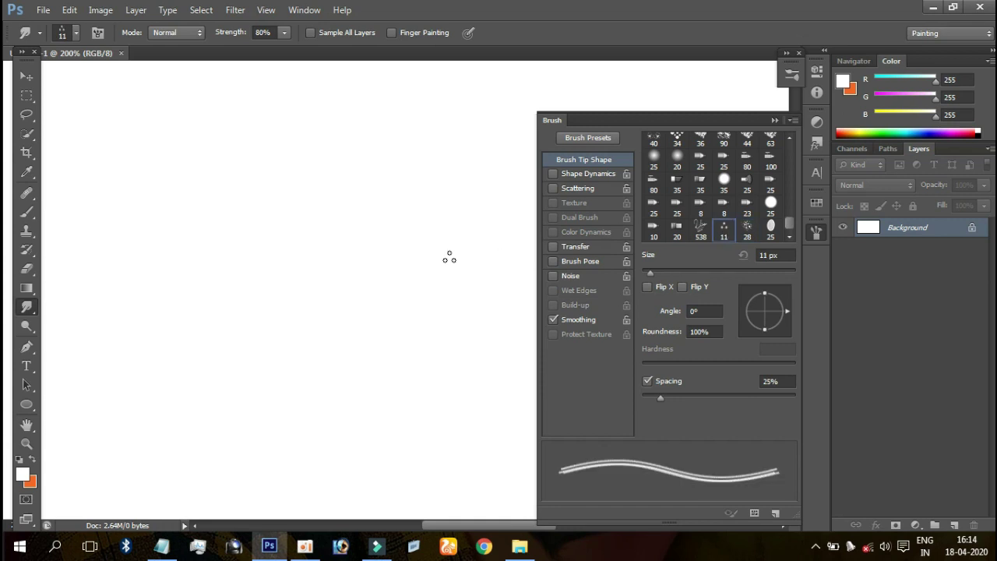
Choose the 25 px hard round tip for the Smudge tool and close the Brush panel
scroll(718, 224, up, 2)
scroll(721, 218, up, 2)
scroll(725, 210, up, 2)
scroll(731, 202, up, 2)
scroll(731, 202, down, 2)
scroll(732, 204, down, 2)
scroll(748, 214, down, 2)
scroll(787, 222, down, 1)
scroll(786, 223, down, 1)
click(770, 227)
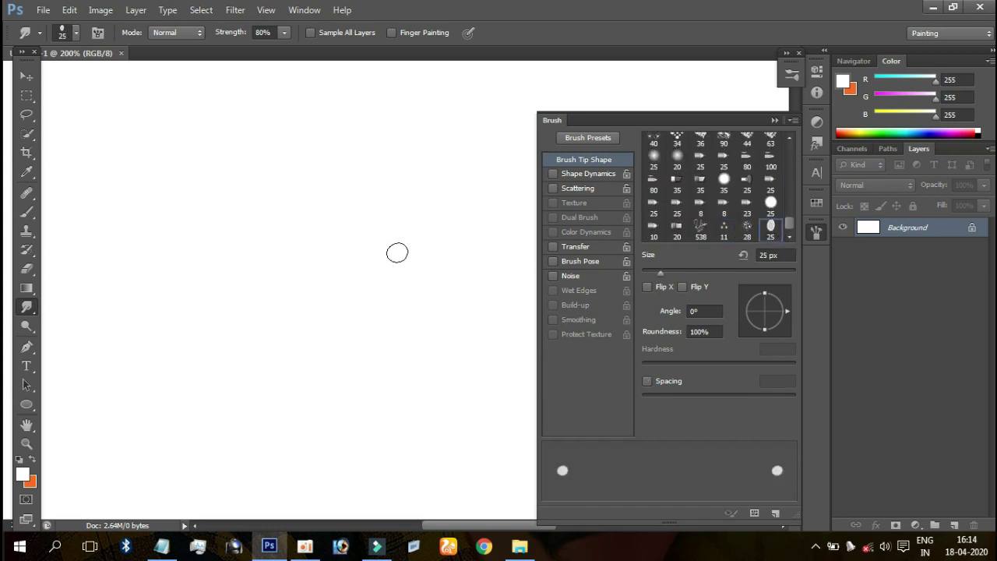
click(775, 121)
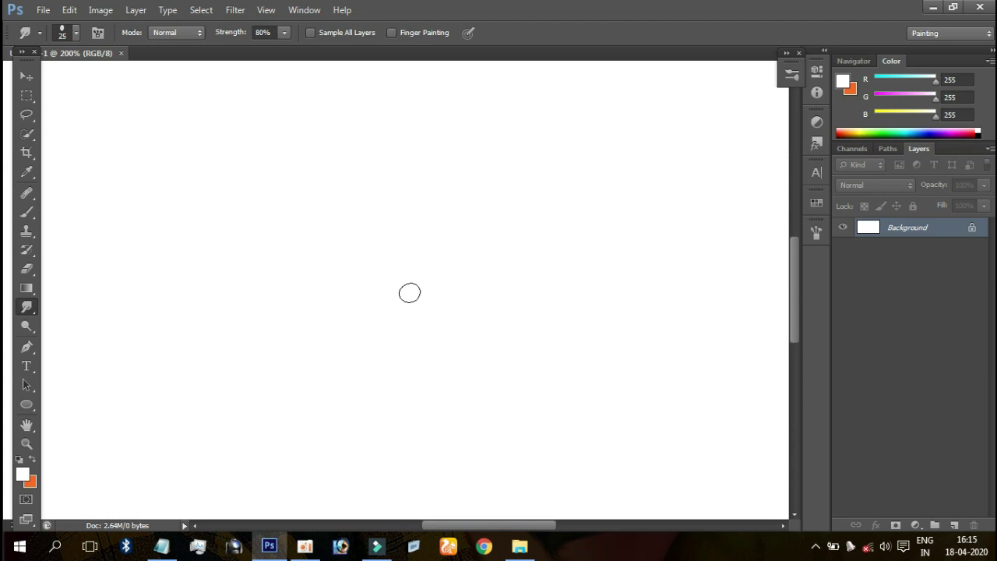
Reopen the Brush panel and scroll up to the collection's large textured tips
click(824, 233)
scroll(791, 223, up, 3)
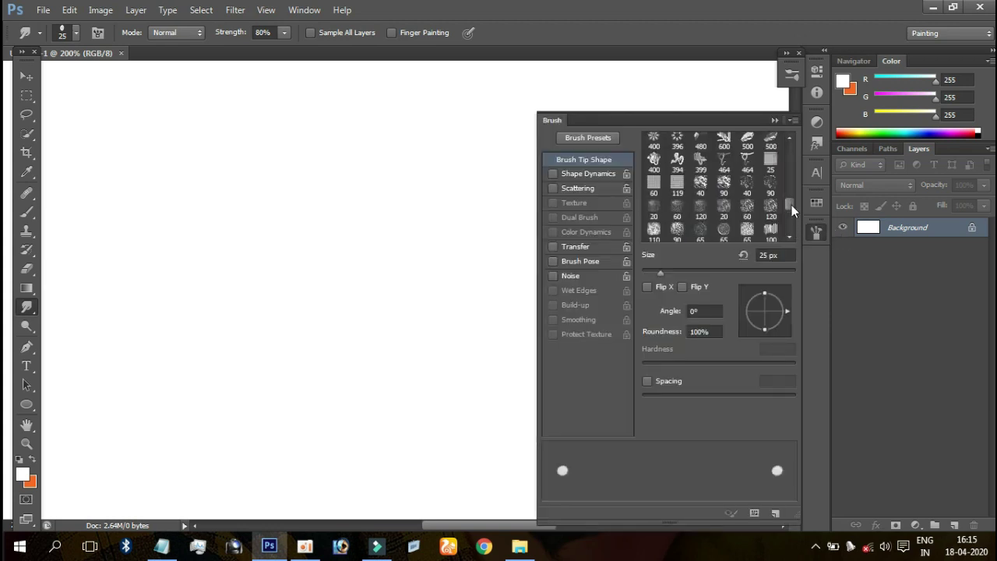